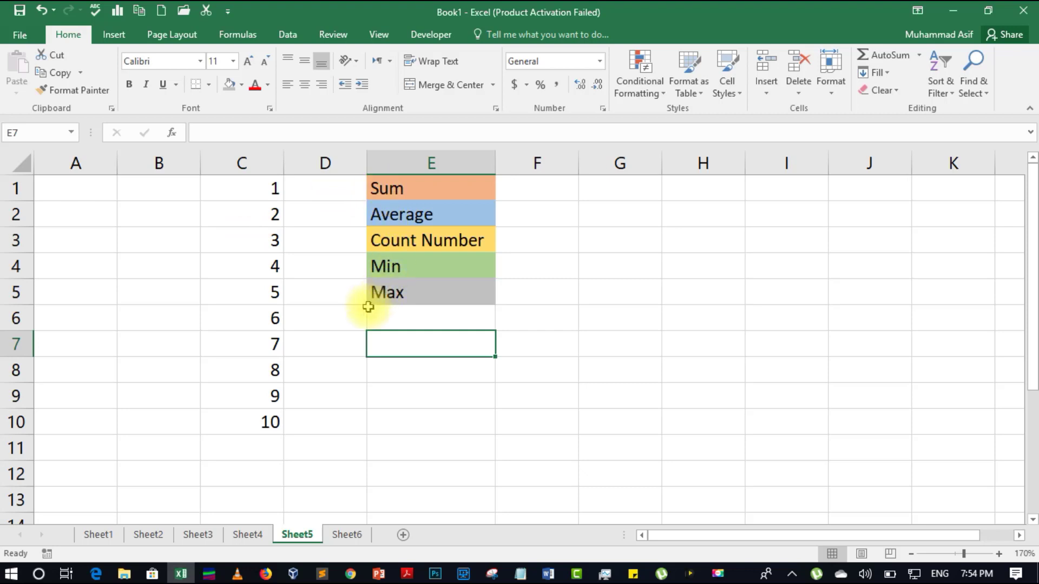
Step: Enter the formula =SUM(C1:C10) in cell C11 to total the numbers in column C
click(264, 449)
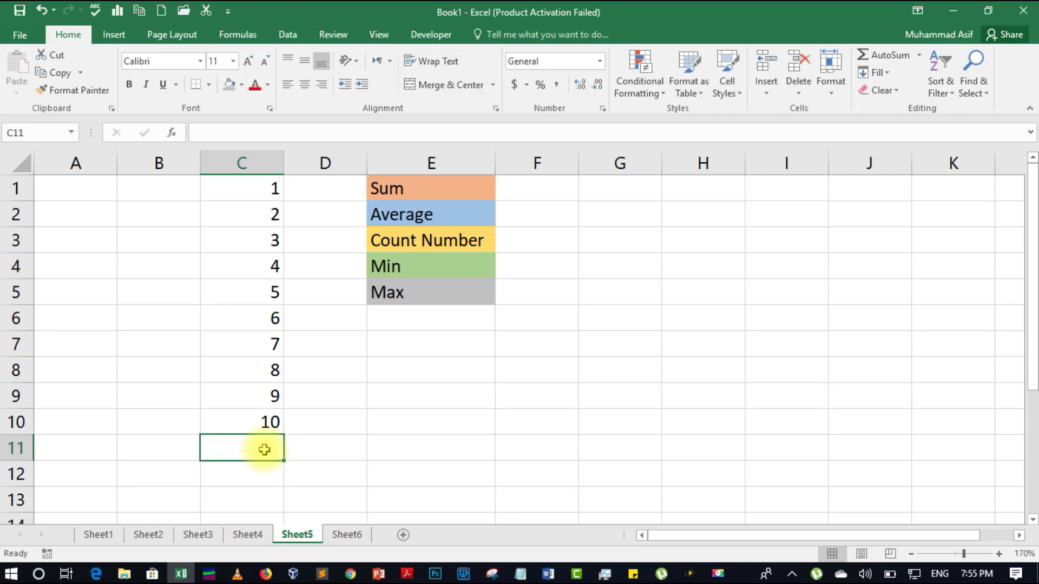
text(=)
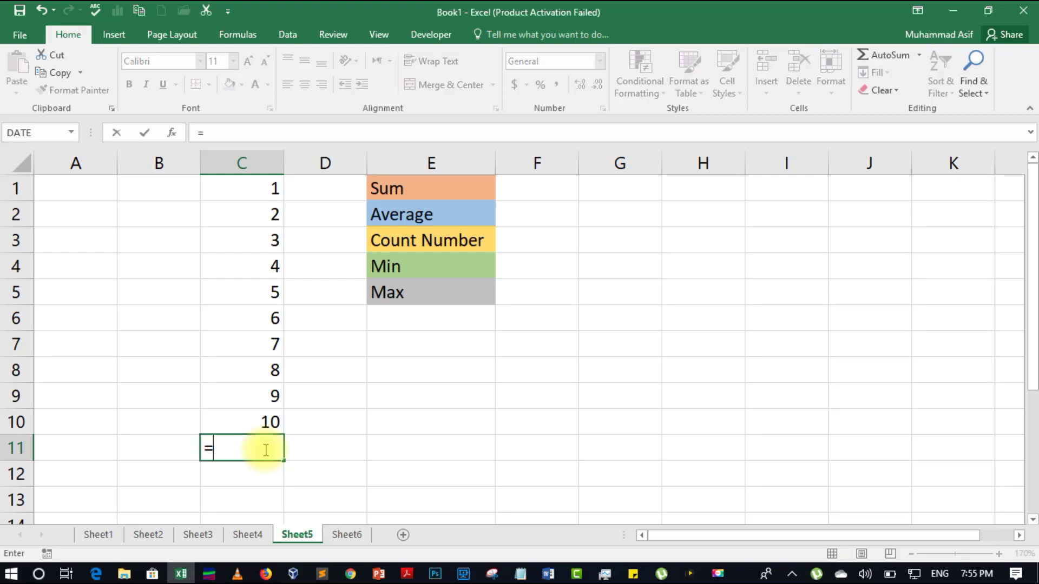
text(su)
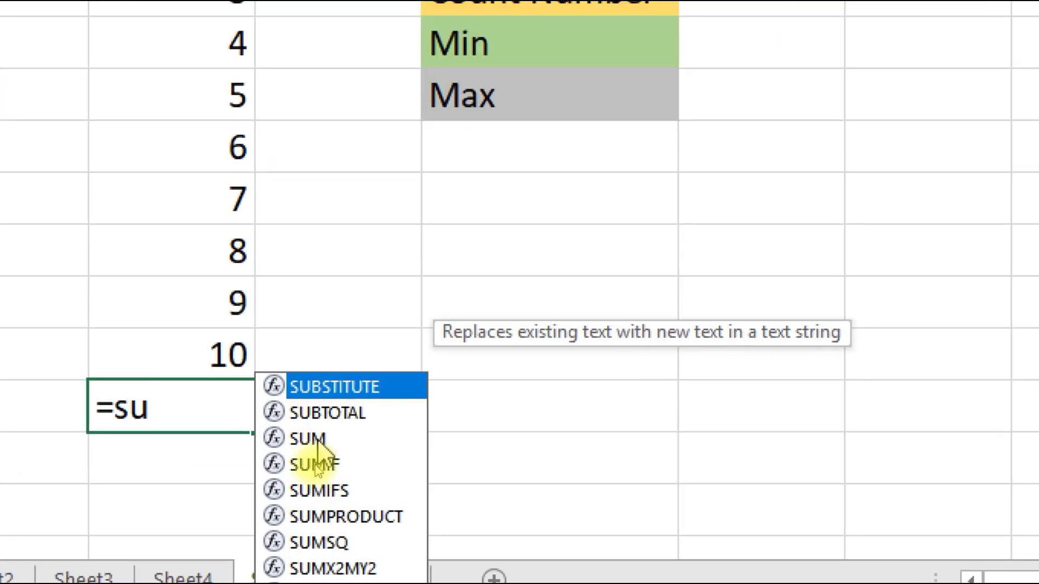
text(m)
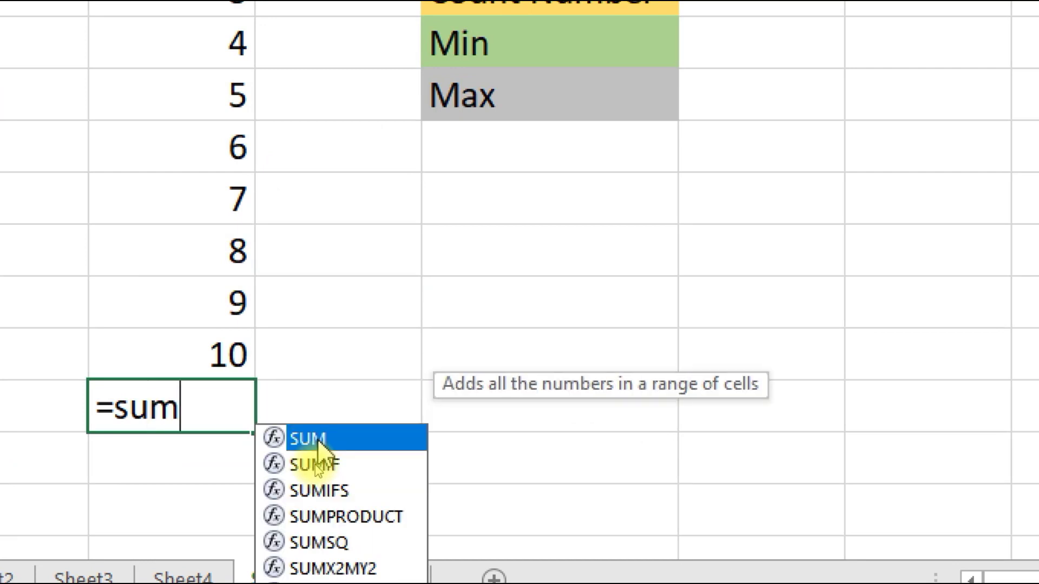
text(()
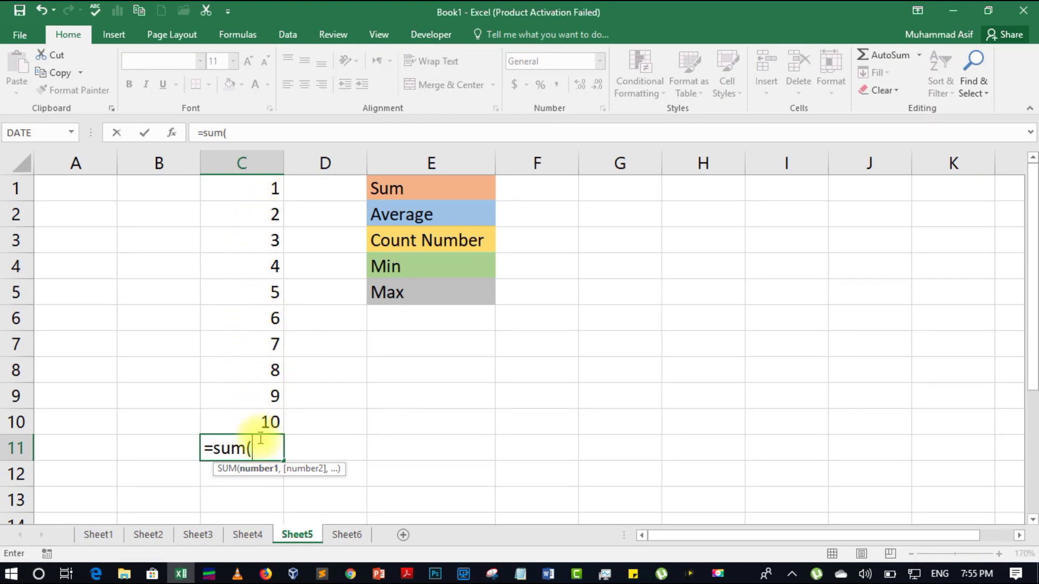
text(C)
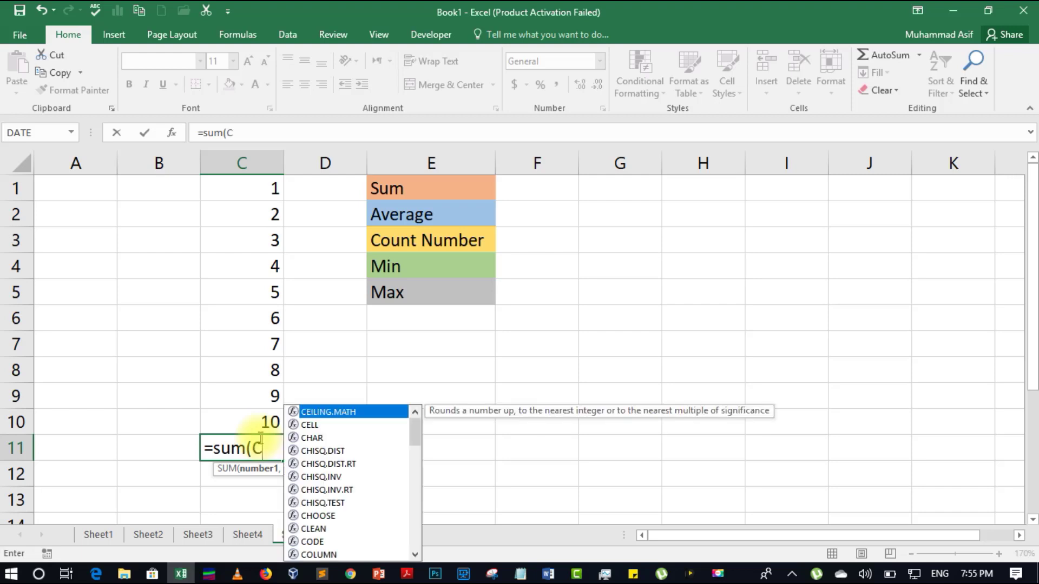
text(1)
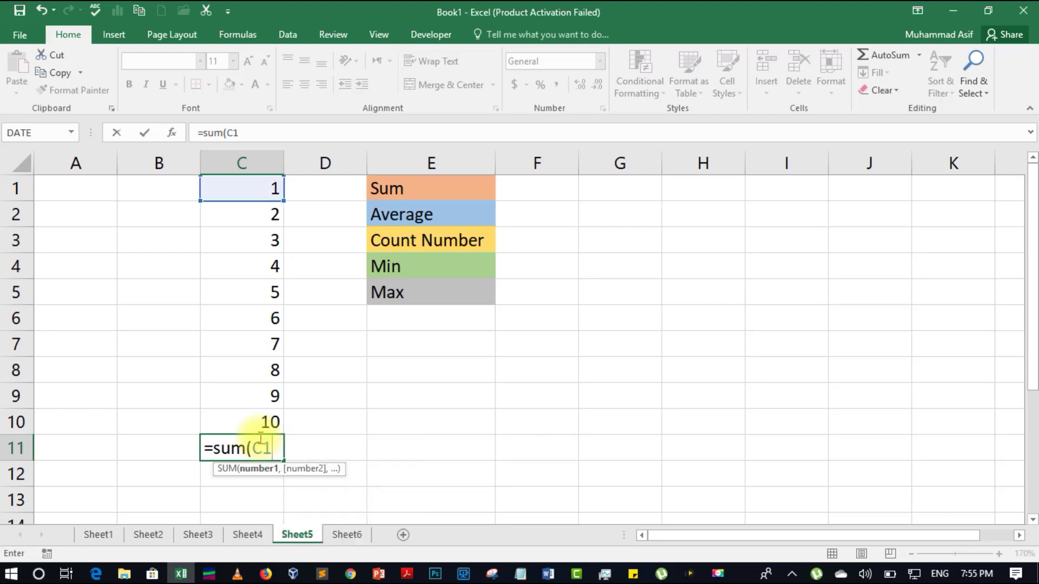
text(:C10)
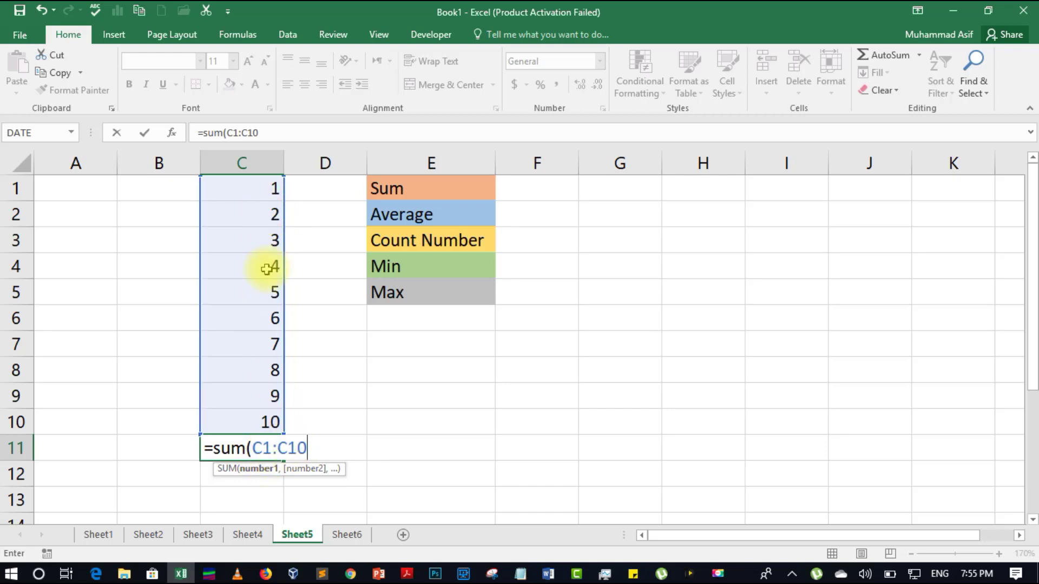
text())
key(Return)
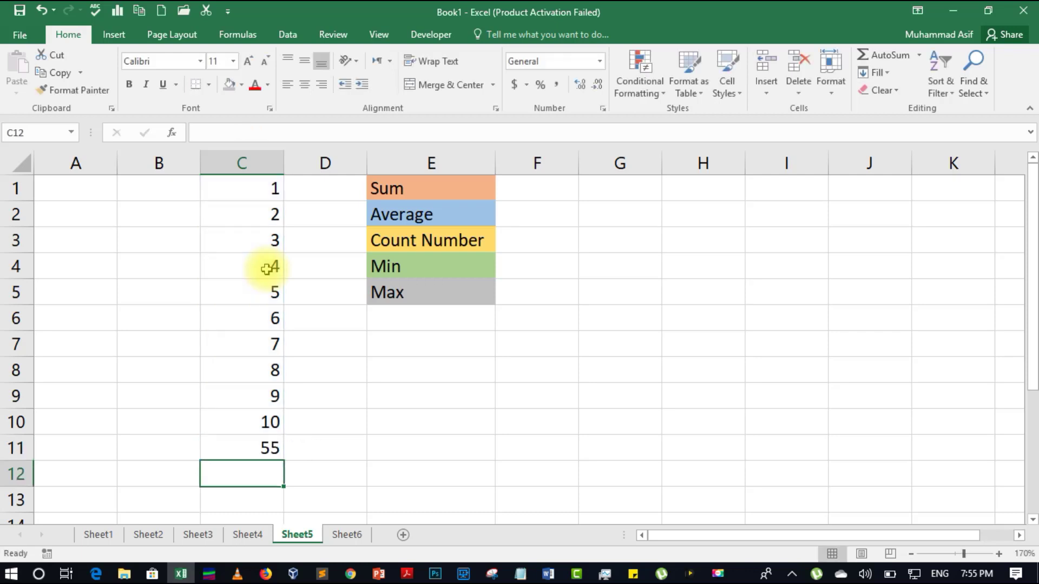
Step: Replace the SUM function in cell C11 with AVERAGE, keeping the range C1:C10
click(268, 447)
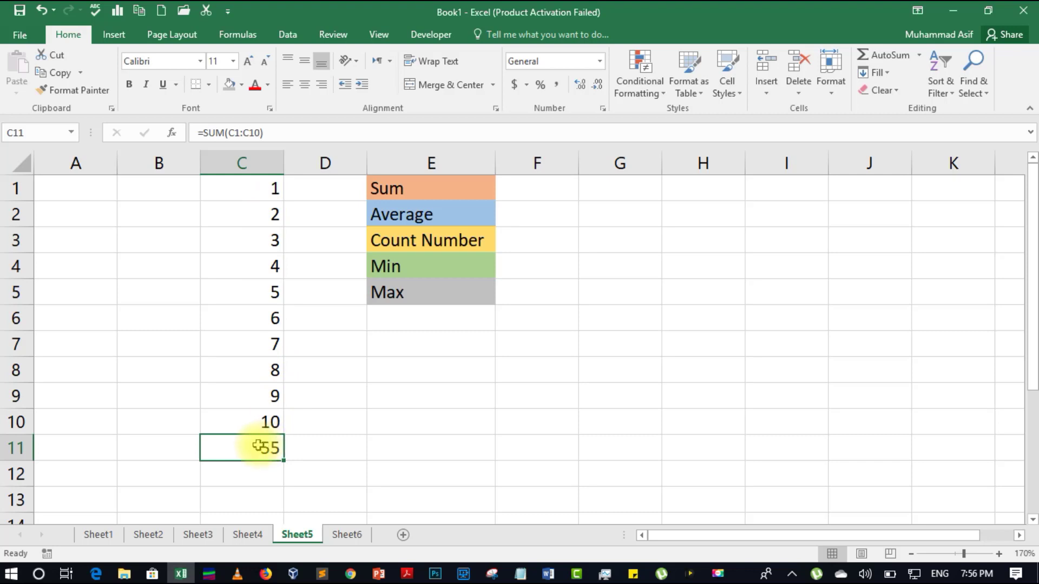
double_click(258, 447)
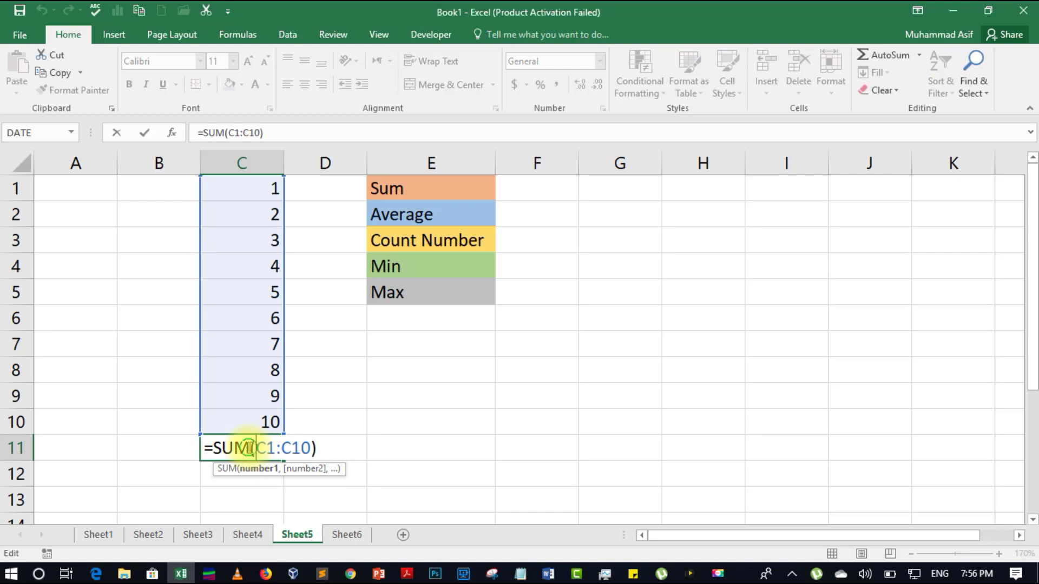
click(249, 448)
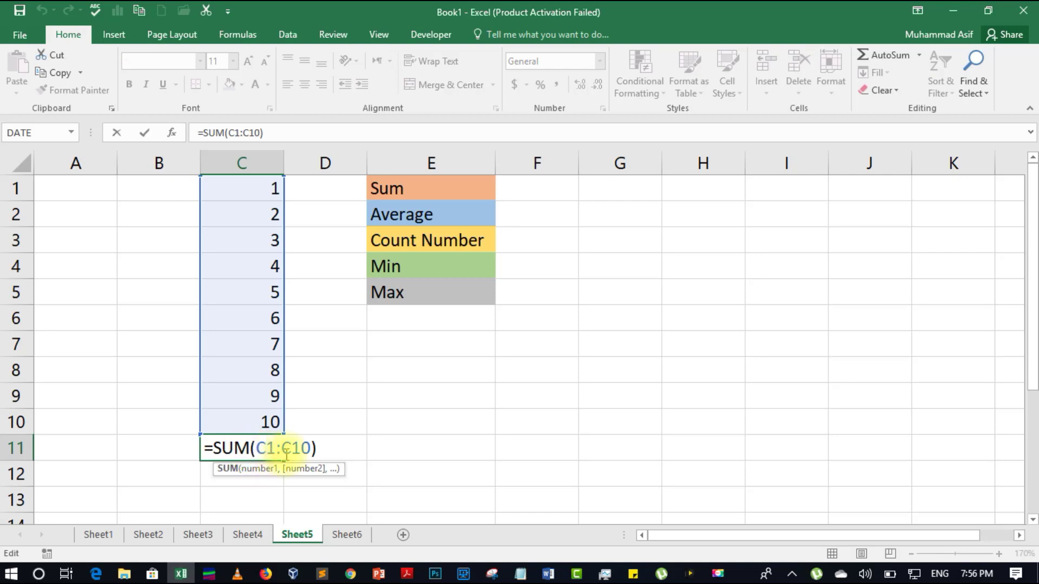
key(BackSpace)
key(BackSpace)
key(BackSpace)
text(A)
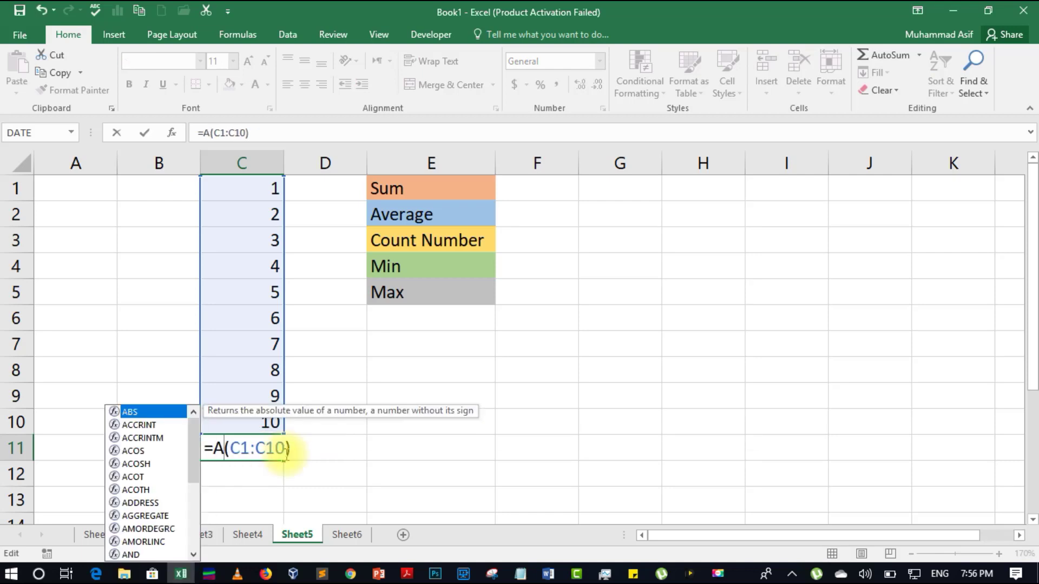
text(ver)
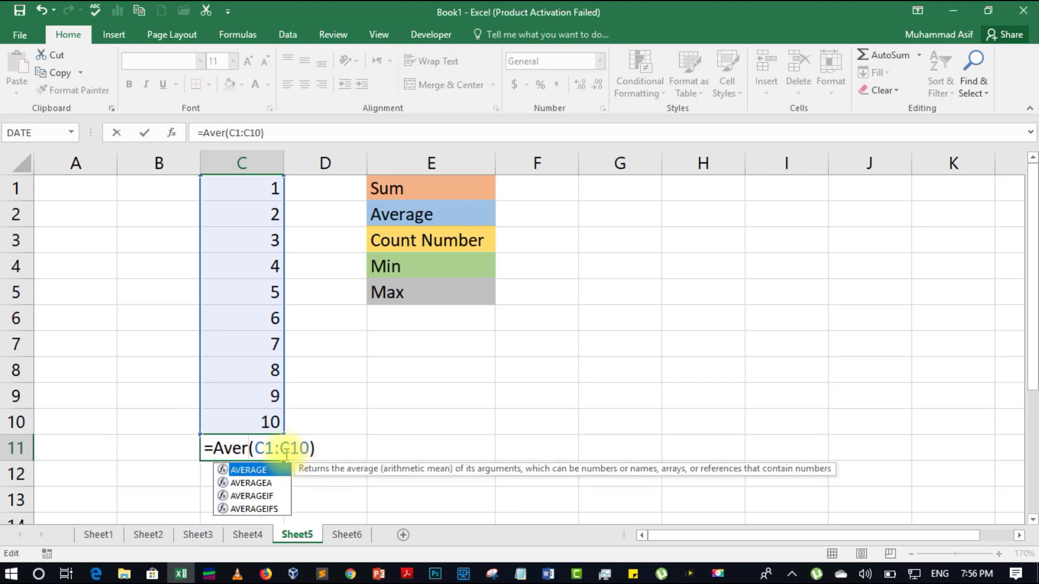
double_click(265, 470)
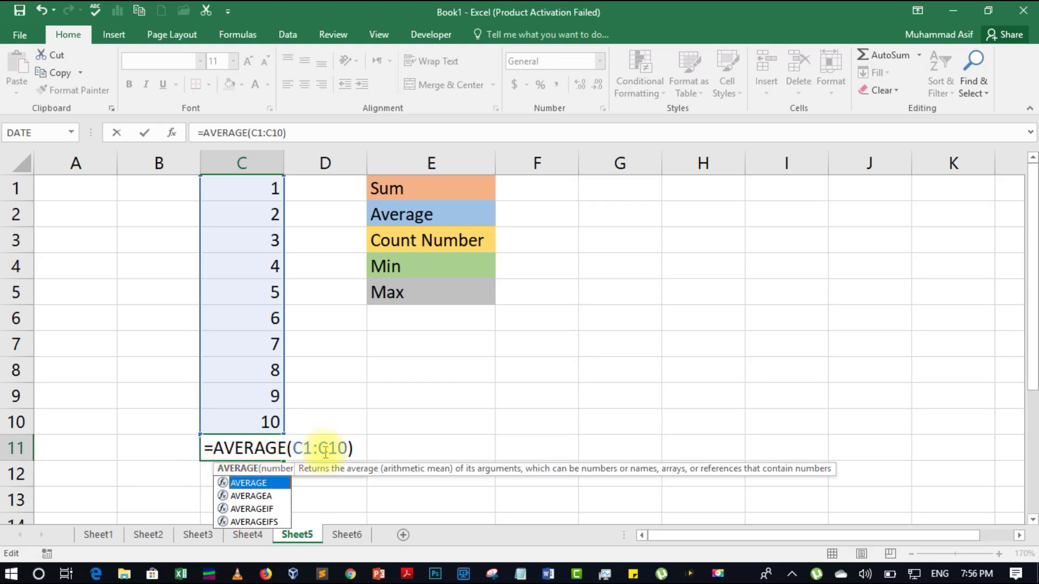
click(356, 447)
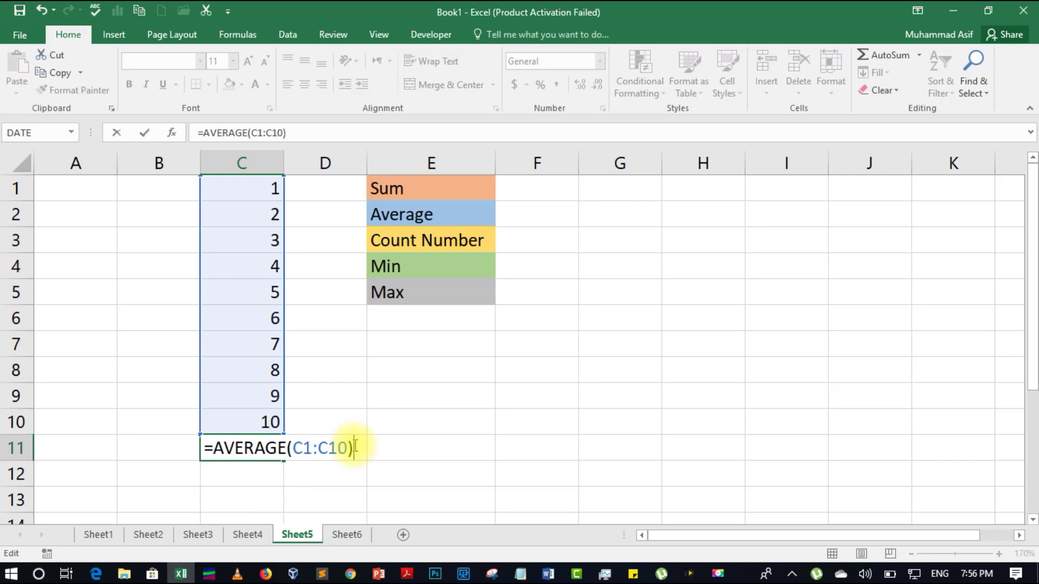
key(Return)
Step: Change the function in cell C11 from AVERAGE to COUNT, keeping the range C1:C10
click(273, 445)
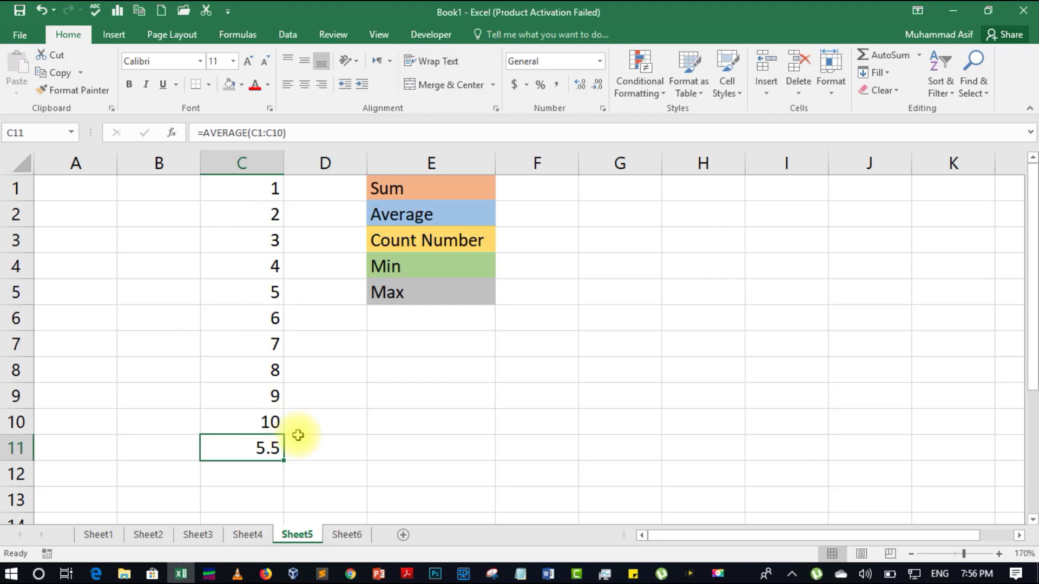
double_click(242, 448)
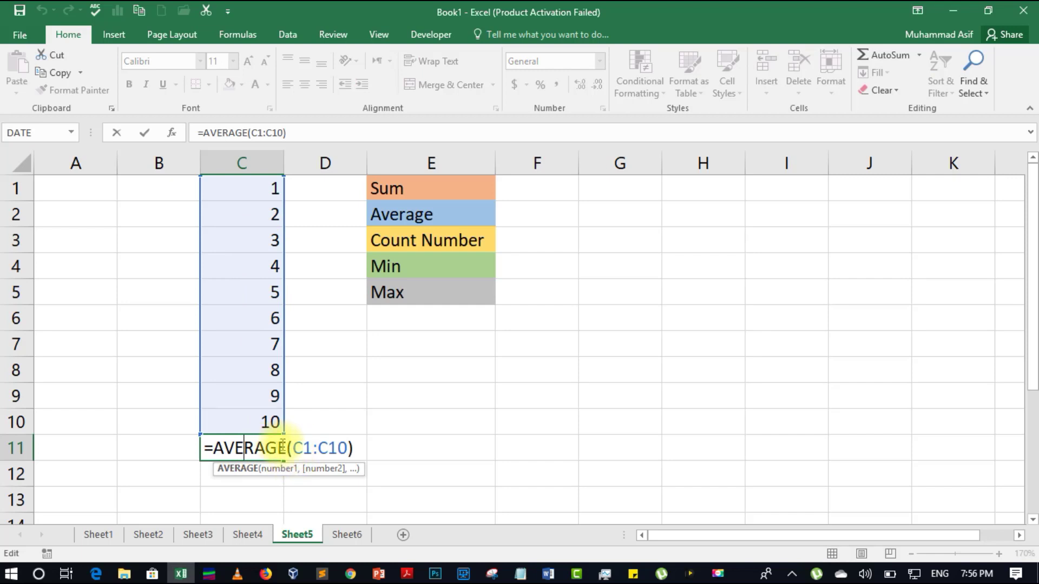
click(287, 447)
key(BackSpace)
key(BackSpace)
key(BackSpace)
key(BackSpace)
key(BackSpace)
key(BackSpace)
key(BackSpace)
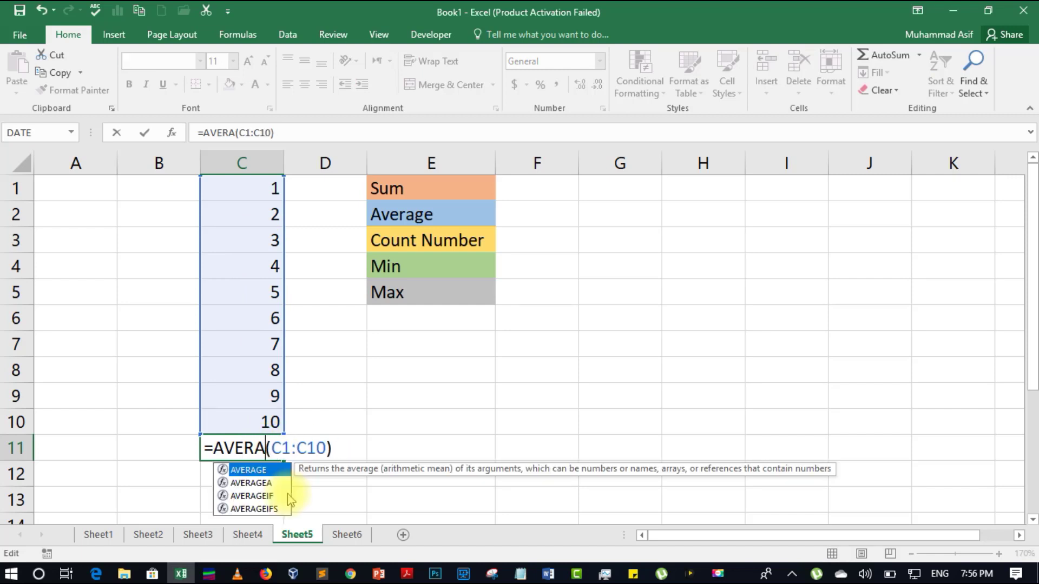
text(Cou)
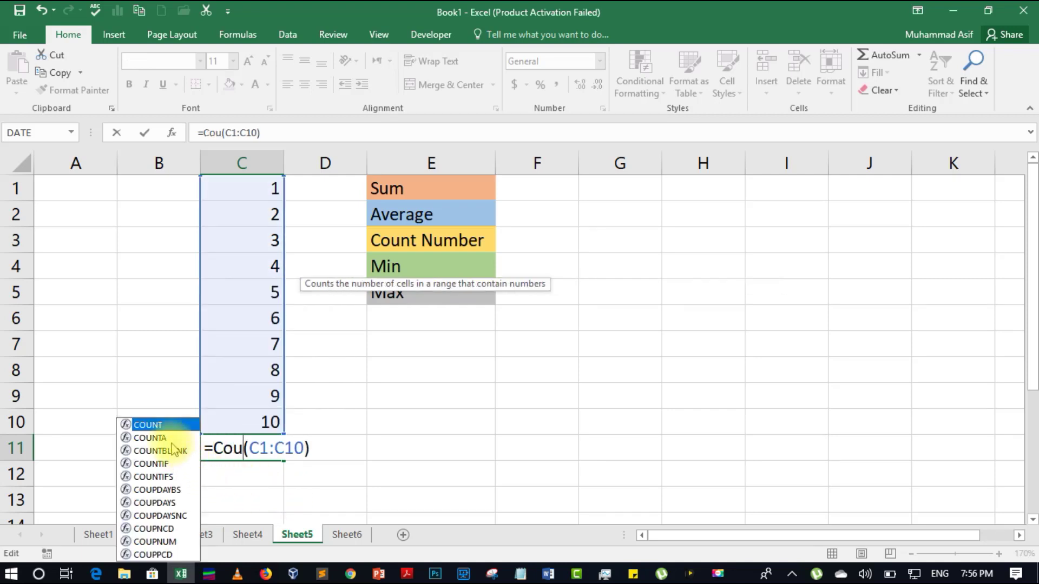
double_click(156, 426)
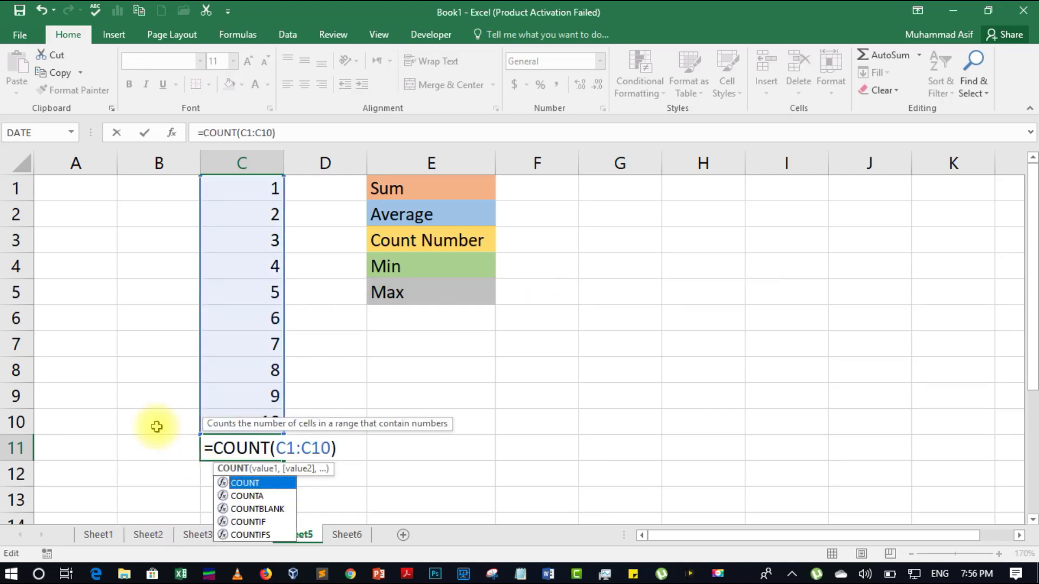
key(Return)
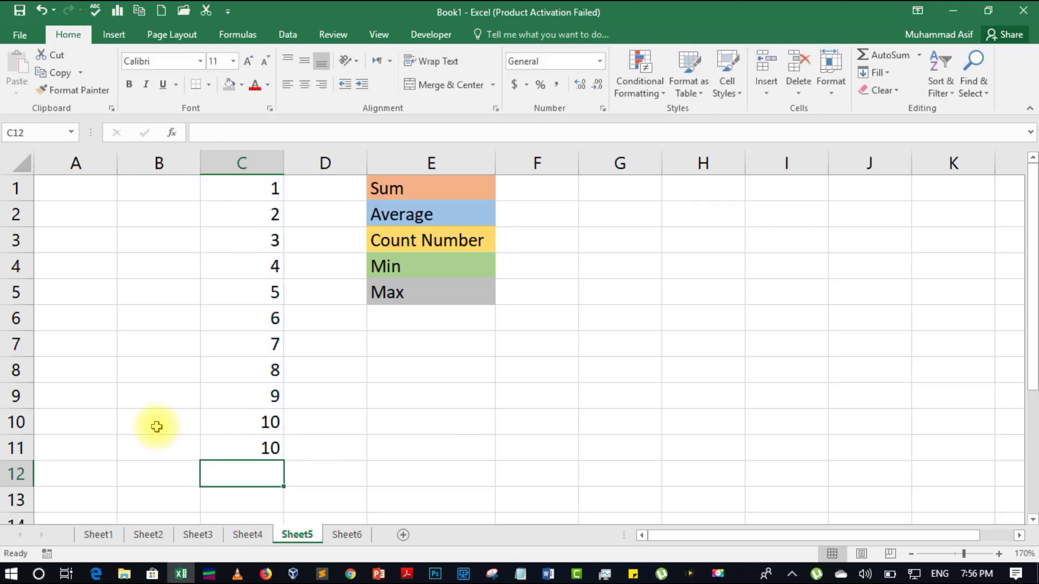
click(245, 456)
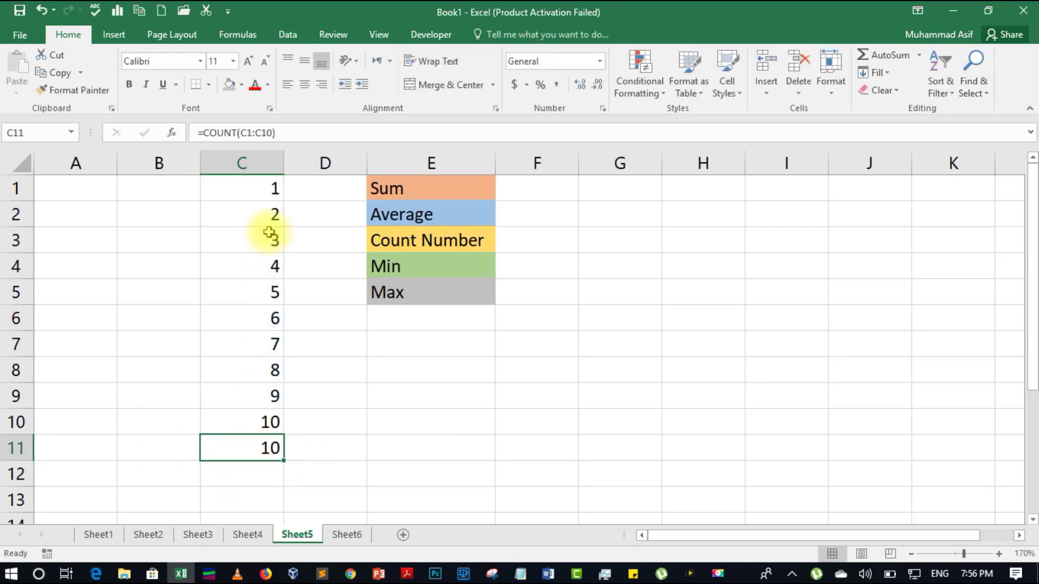
Step: Clear cells C4 and C7 to test the count formula in C11, and undo both deletions
click(264, 268)
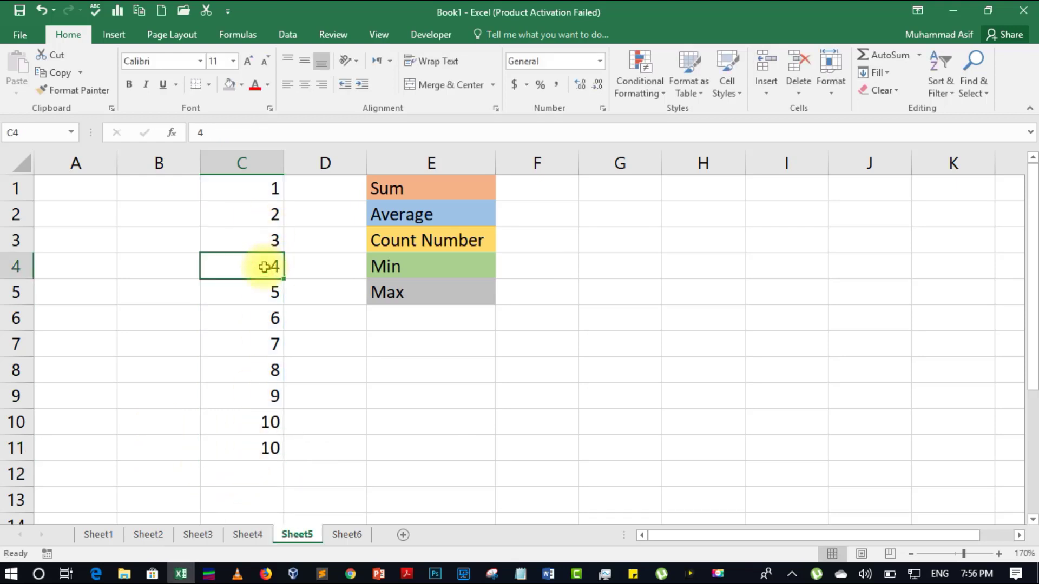
key(Delete)
click(255, 337)
key(Delete)
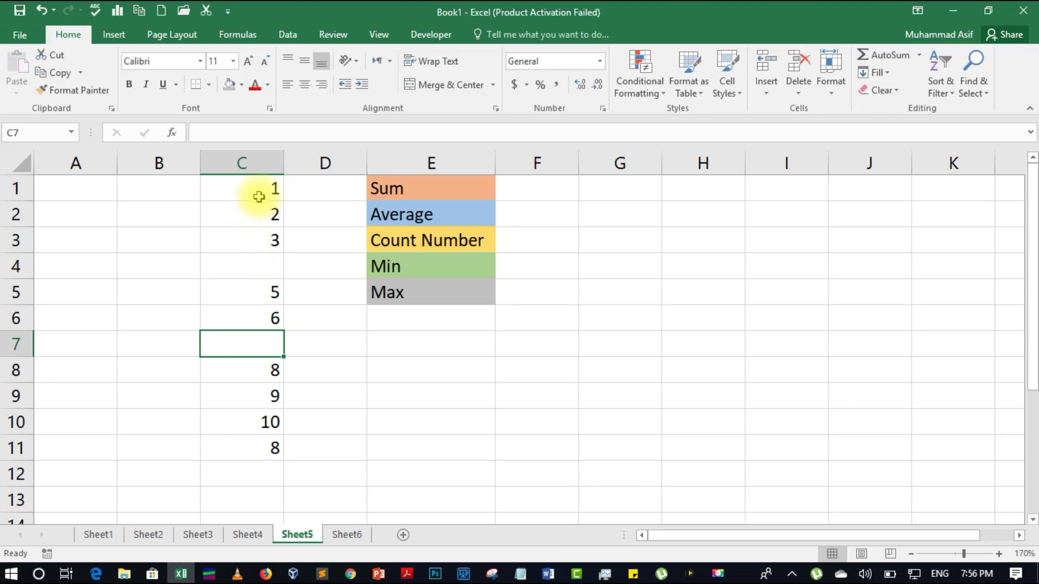
drag(258, 192, 249, 418)
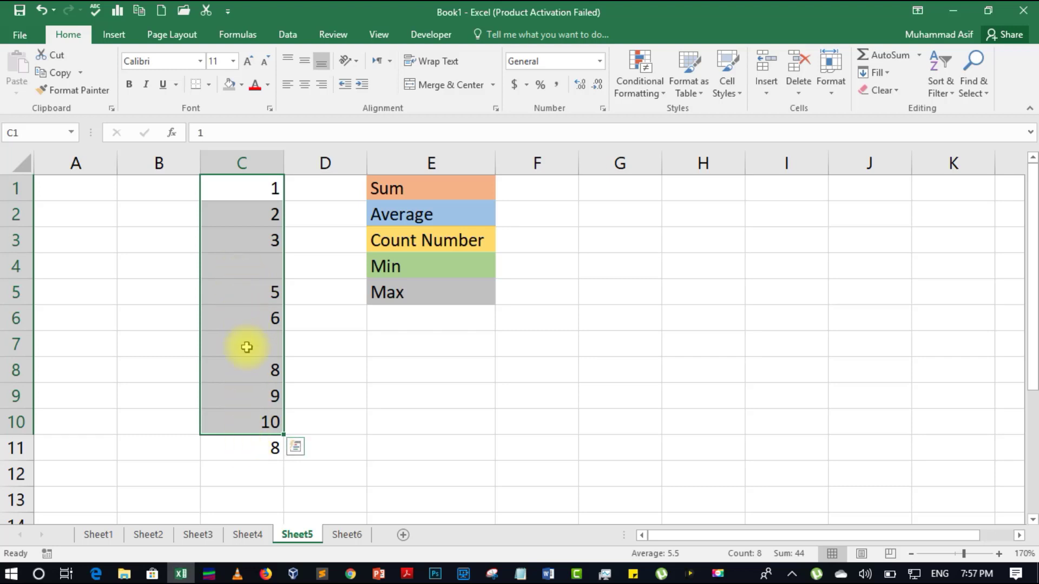
click(255, 451)
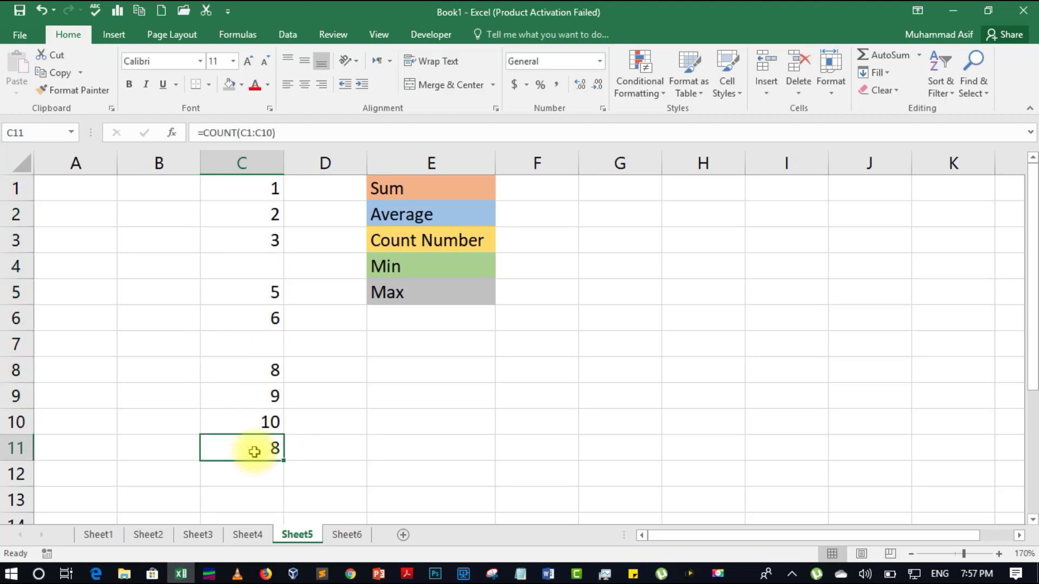
key(ctrl+z)
key(ctrl+z)
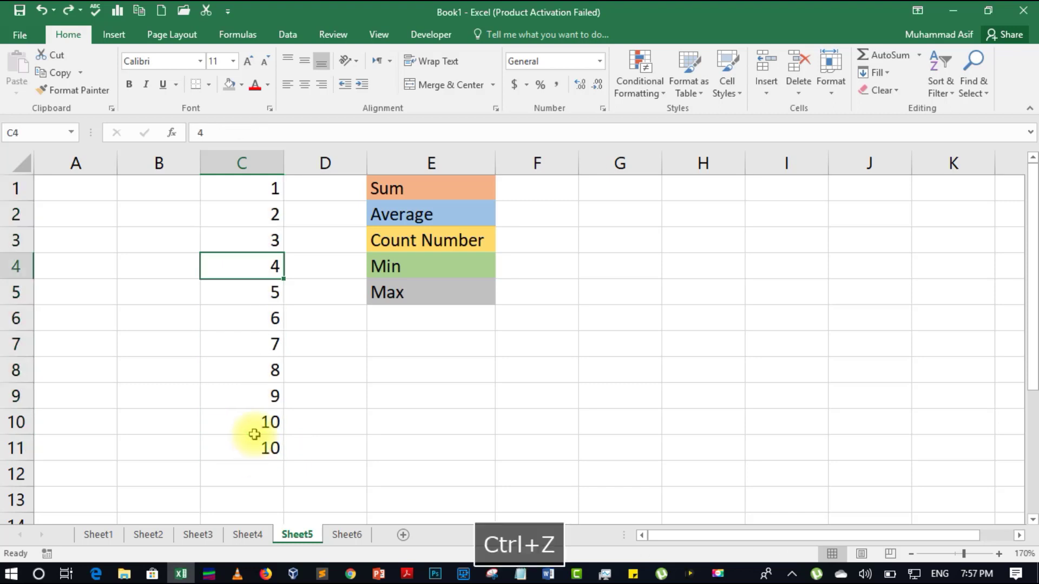
Step: Replace the COUNT function in cell C11 with MIN over C1:C10, and select the range C1:C10 to check it
click(253, 437)
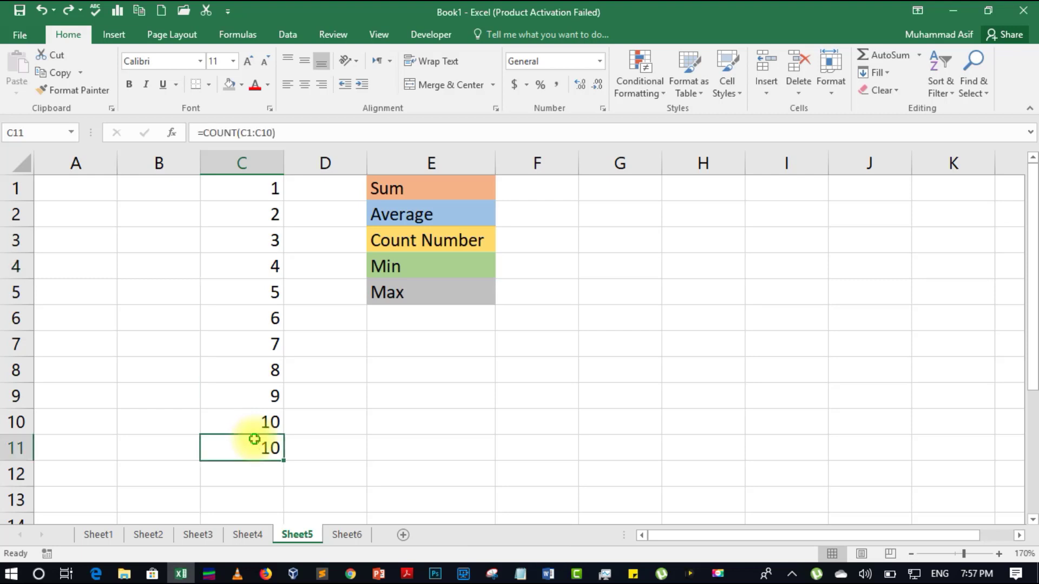
double_click(270, 448)
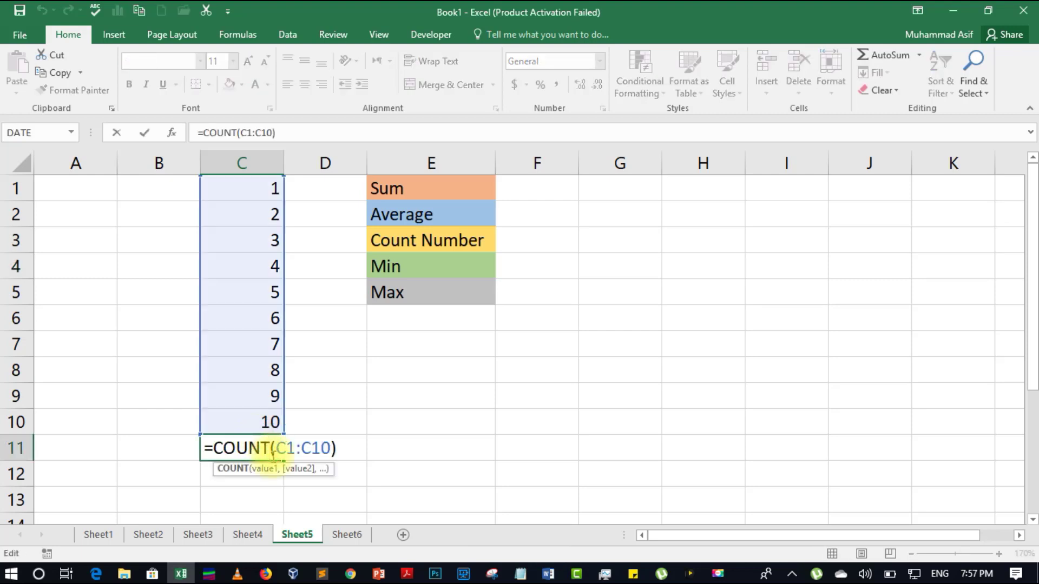
key(BackSpace)
key(BackSpace)
key(BackSpace)
key(BackSpace)
key(BackSpace)
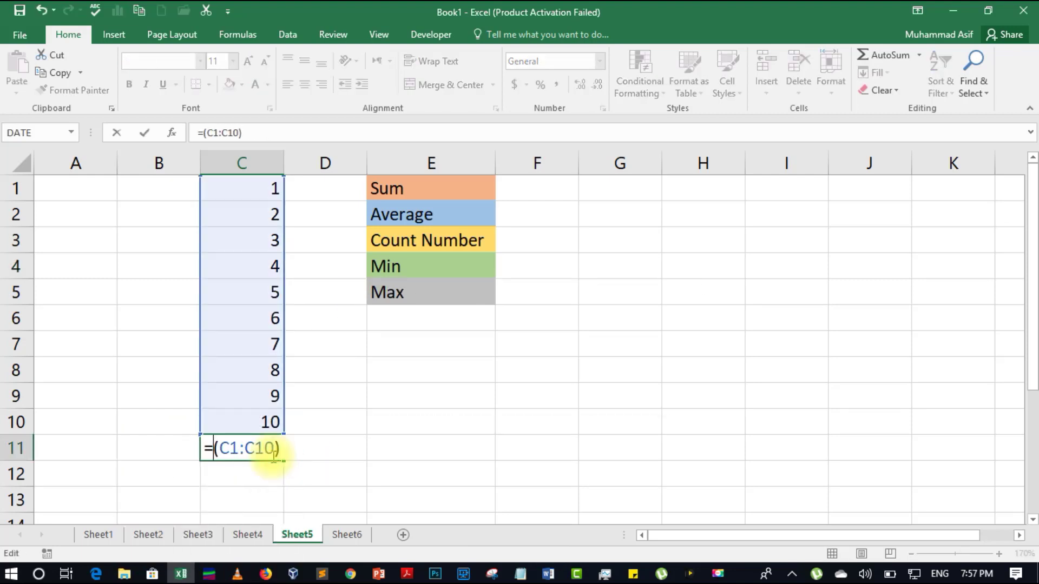
text(Min)
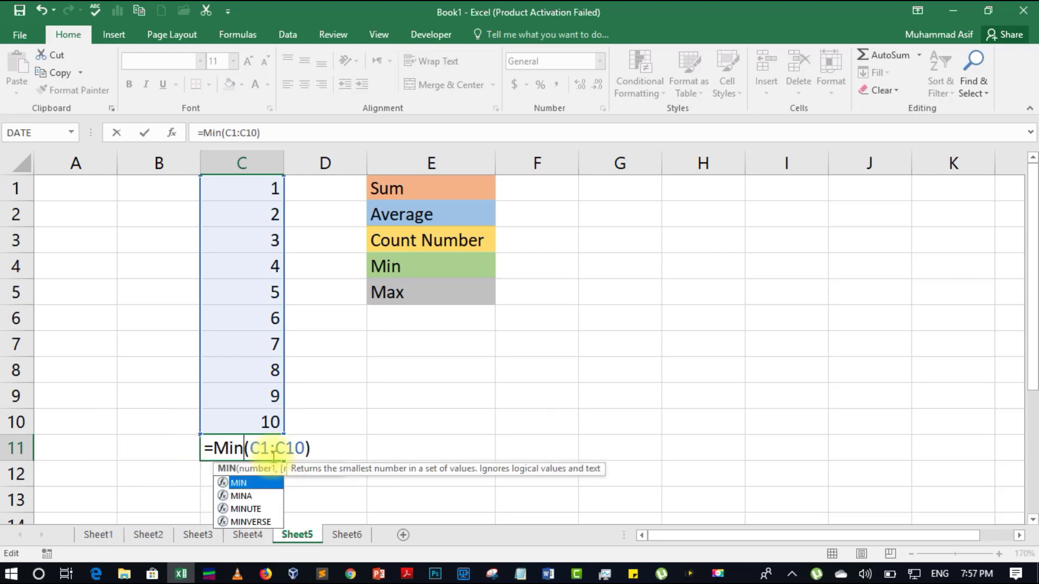
key(Tab)
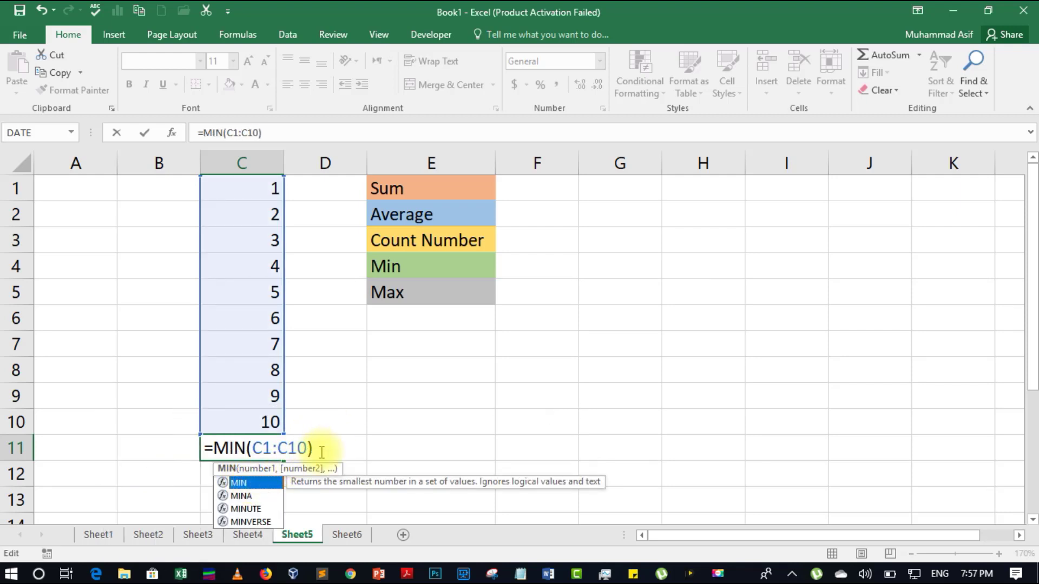
key(Return)
click(276, 449)
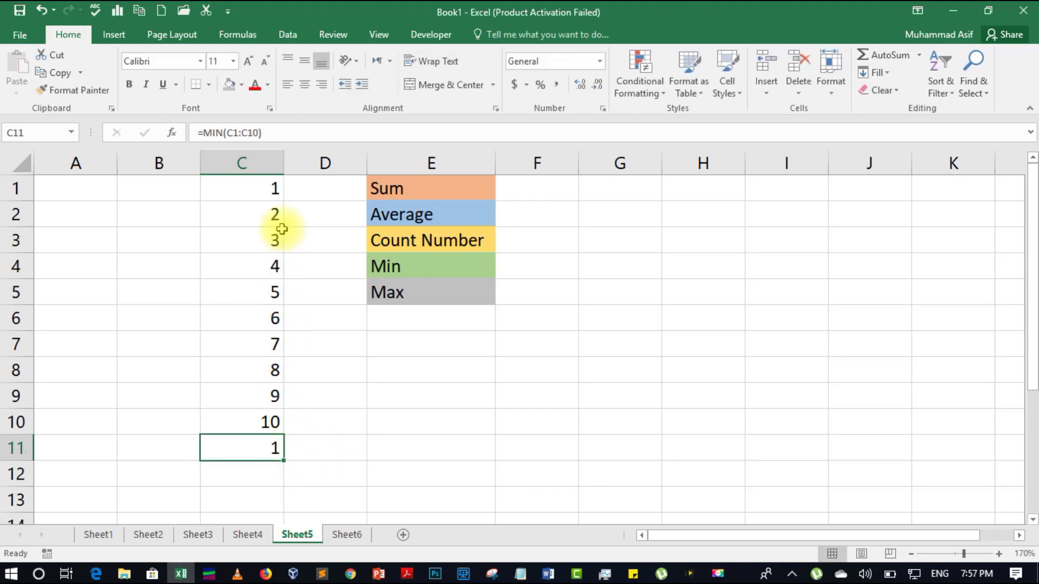
drag(276, 189, 246, 419)
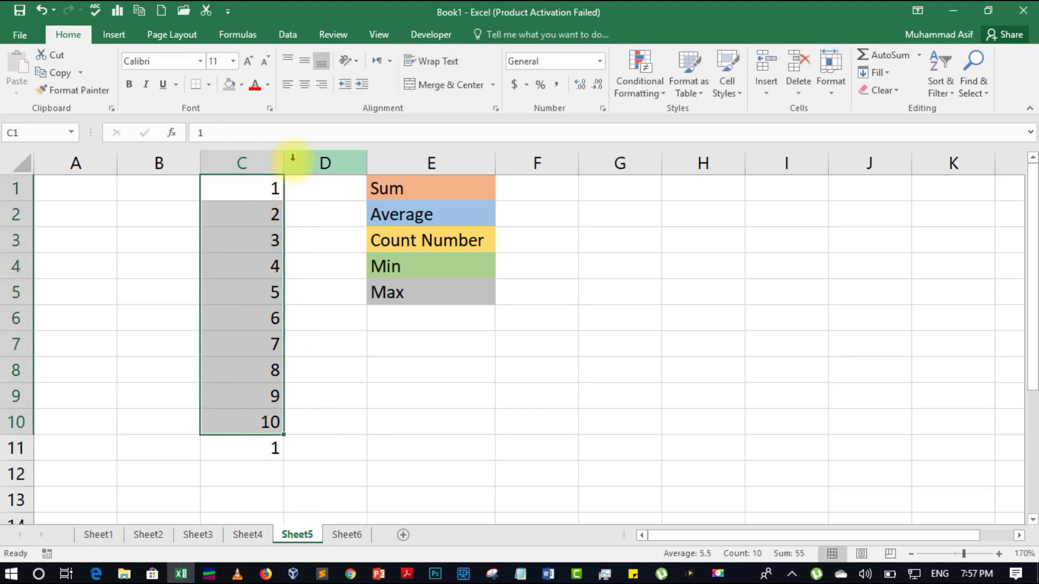
Step: Change the function in cell C11 from MIN to MAX, keeping the range C1:C10, and reselect C11 to check its formula
double_click(266, 448)
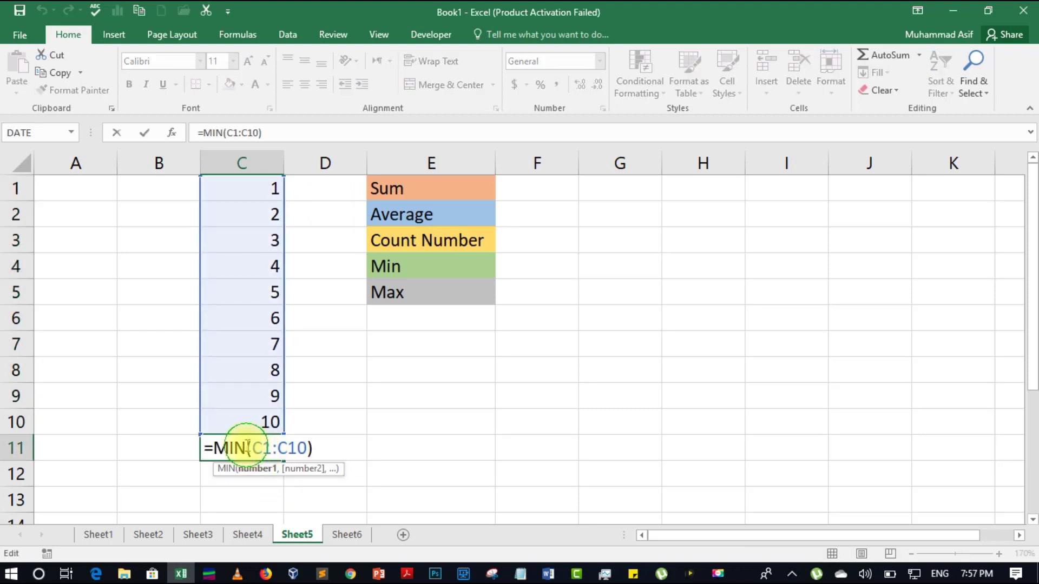
key(BackSpace)
key(BackSpace)
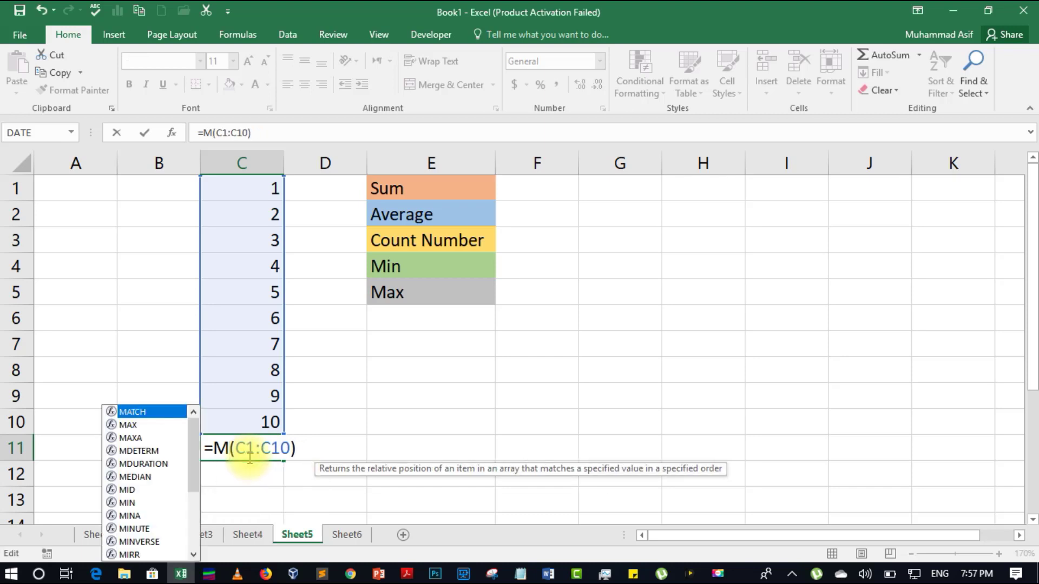
text(AX)
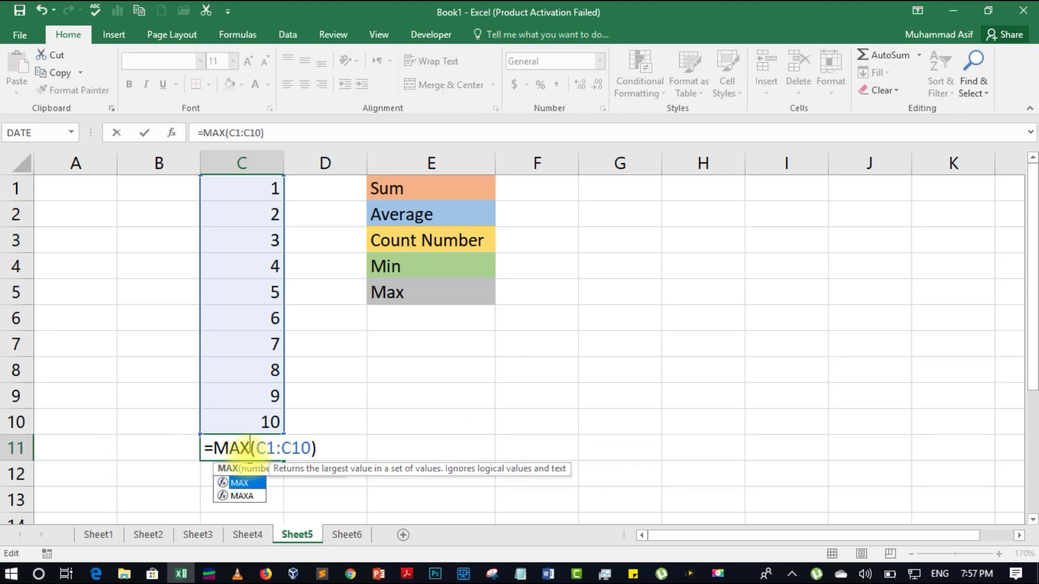
key(Return)
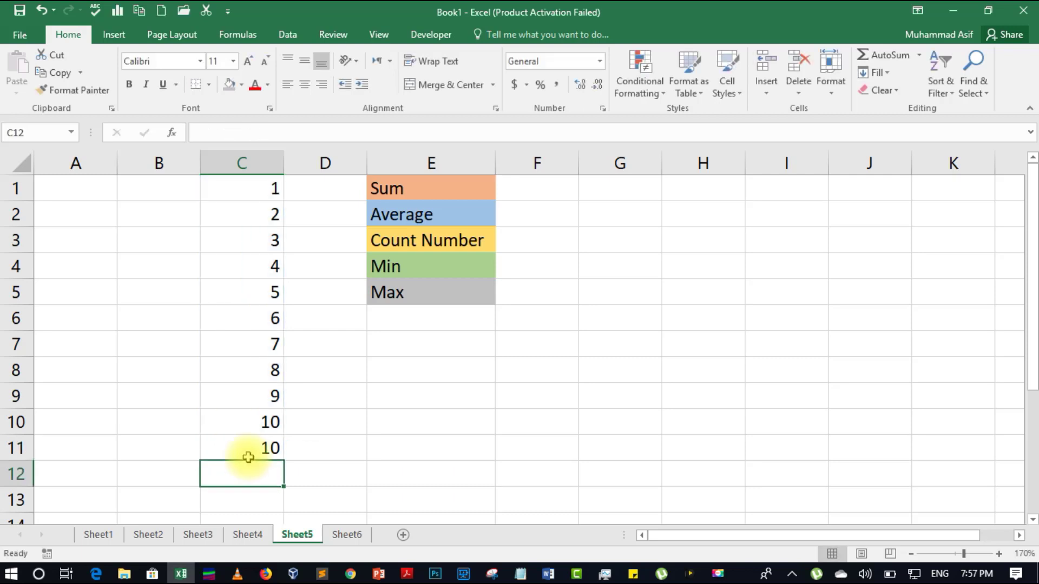
click(252, 451)
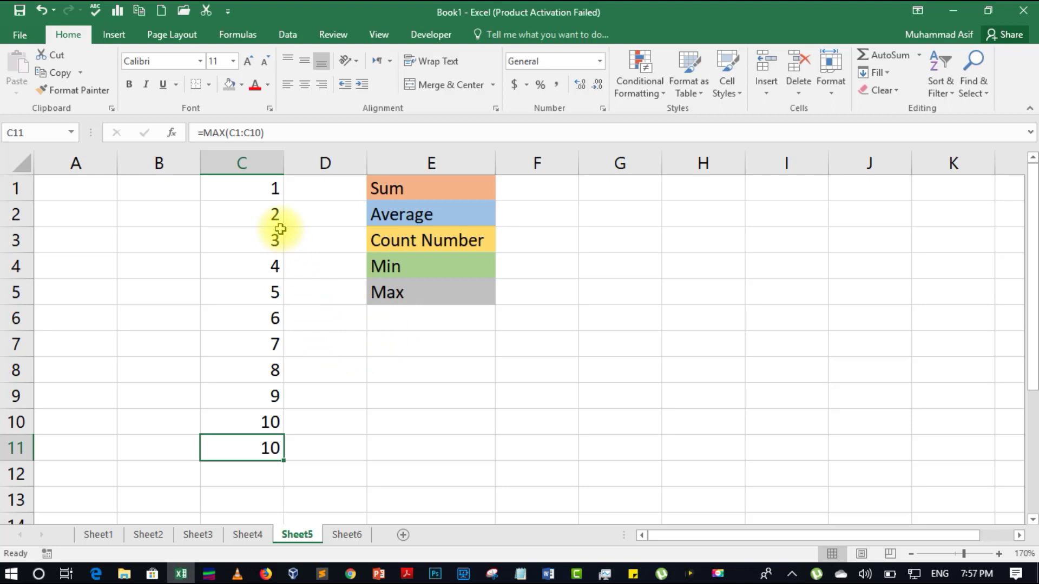
key(Print)
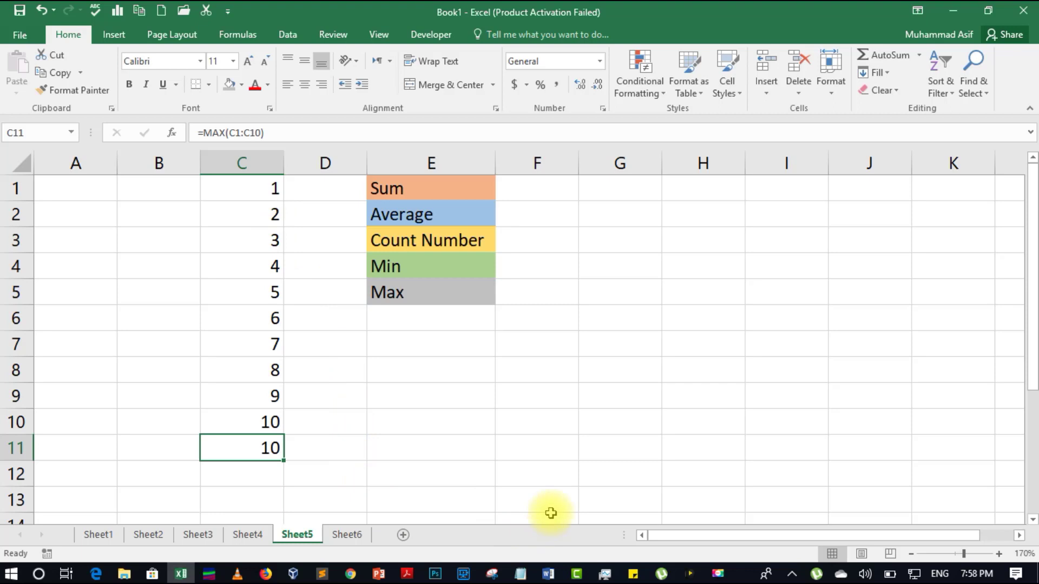
key(Print)
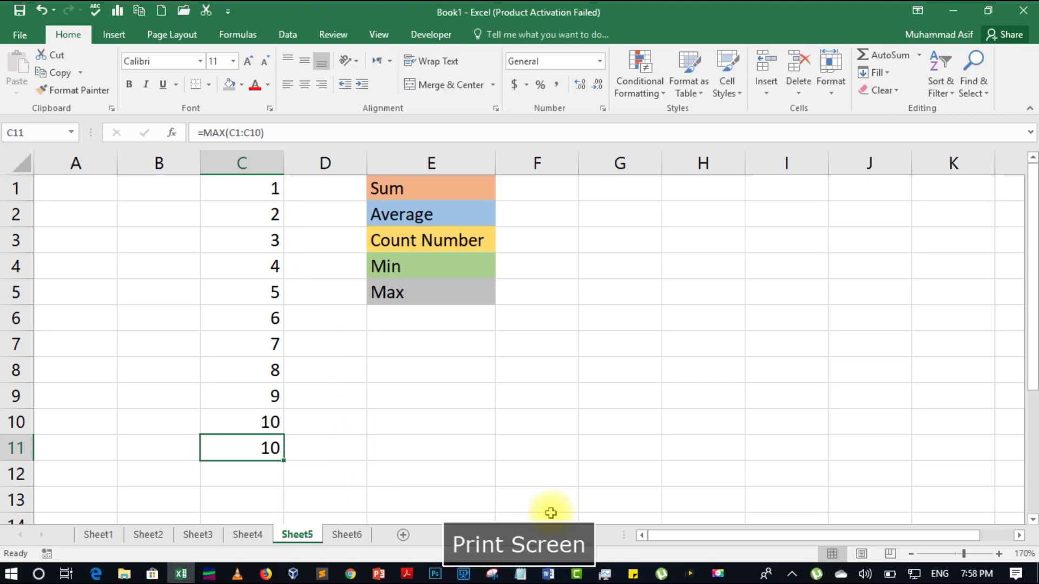